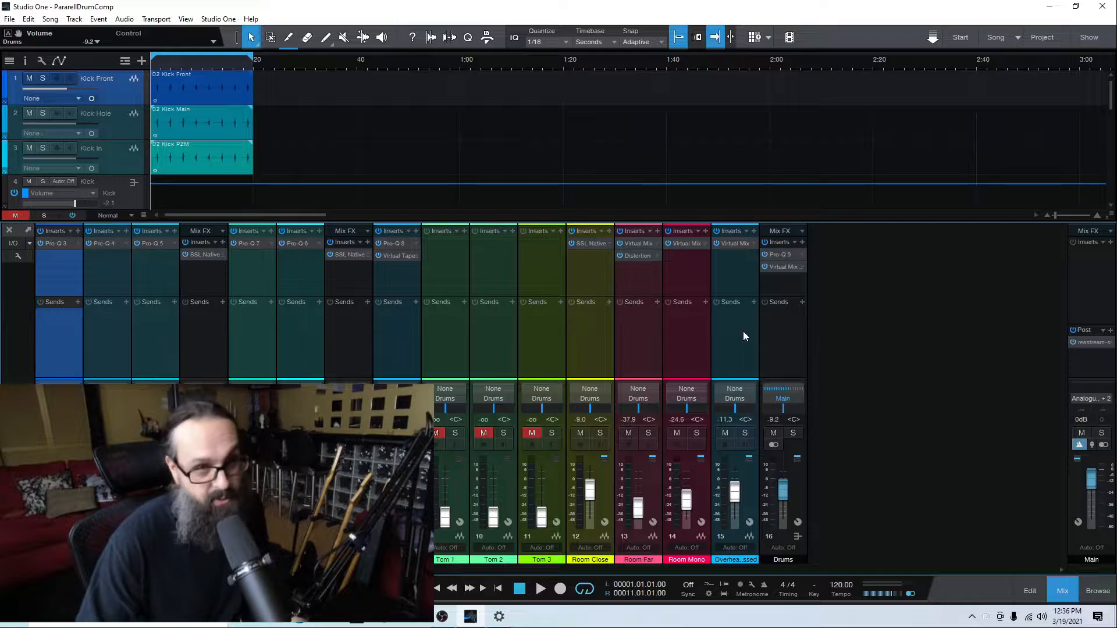
Select all the drum channels through the overheads and add a new bus channel as a send destination for them
shift+click(743, 336)
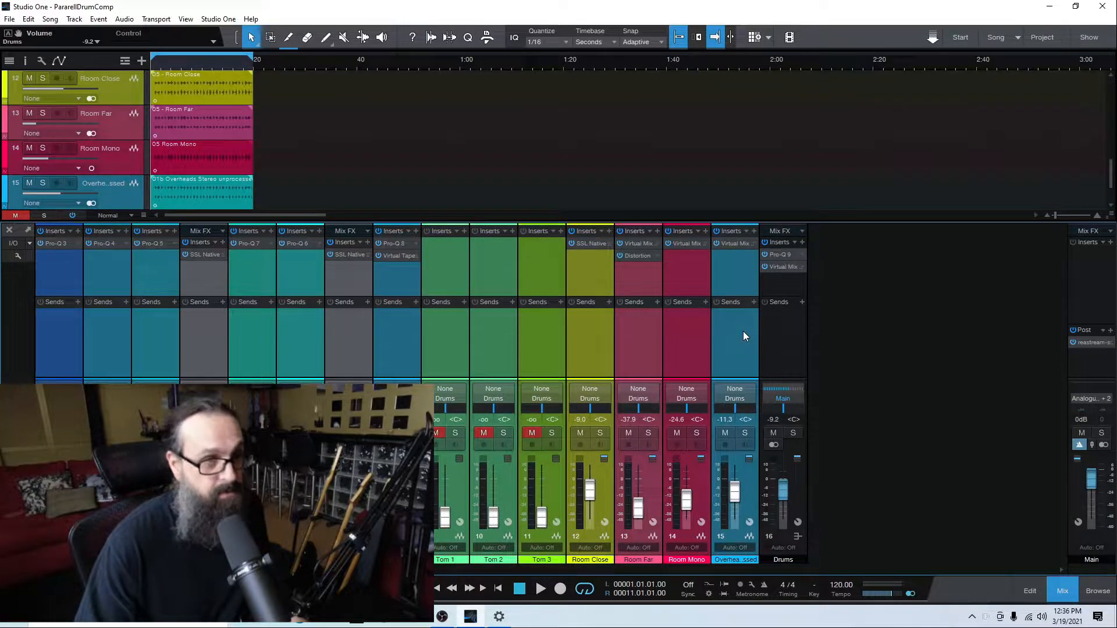
click(753, 302)
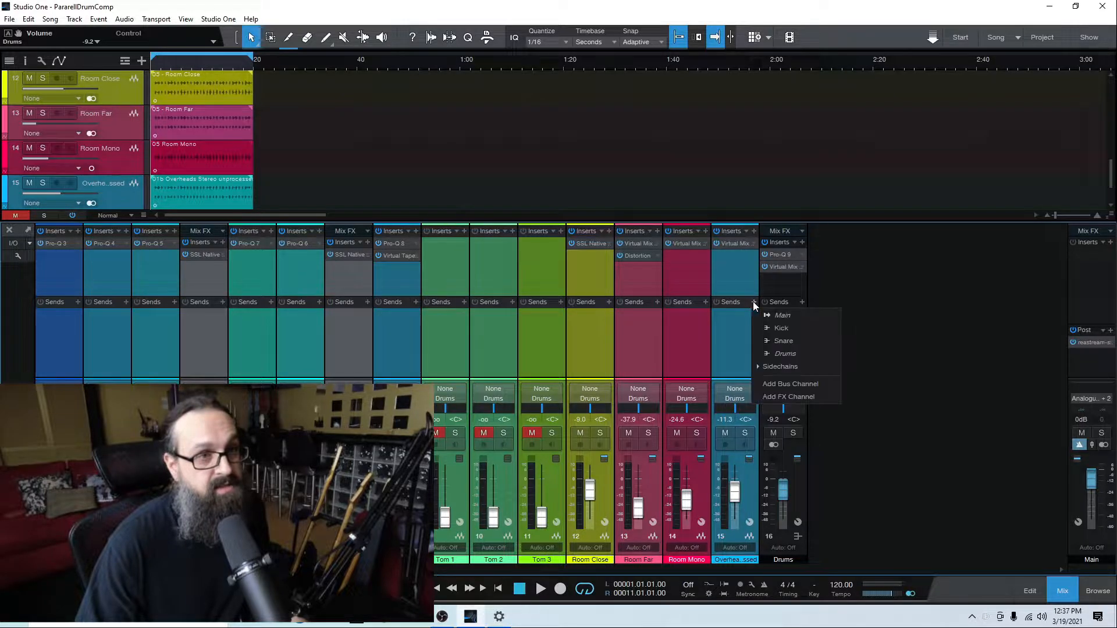
click(784, 384)
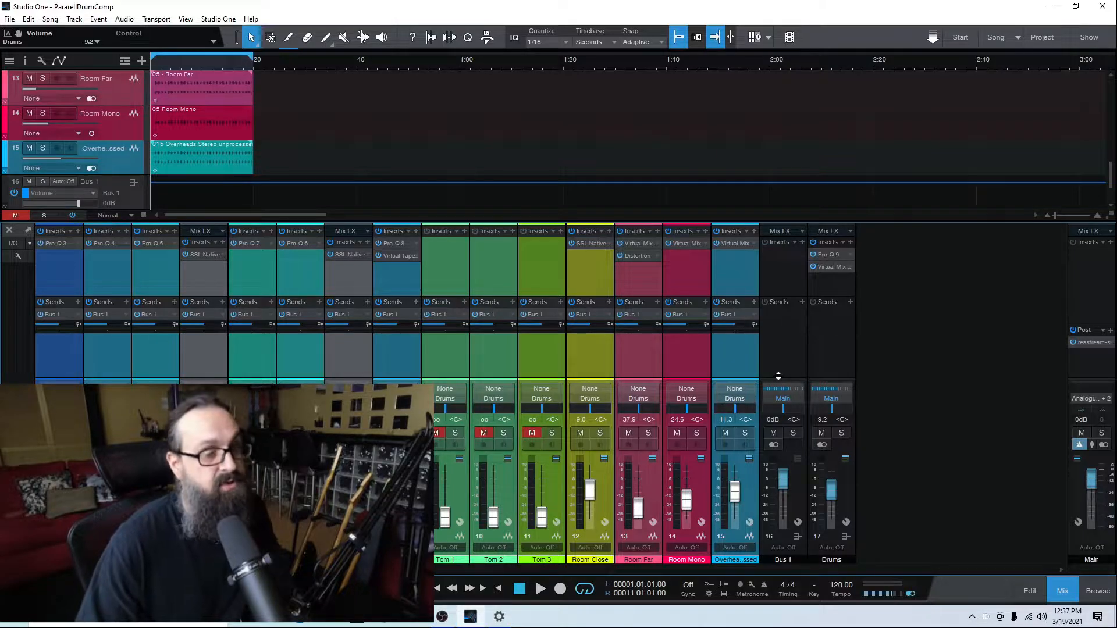
Insert the Compressor with the Drum Bus - Hard preset on Bus 1 and raise its ratio
key(F5)
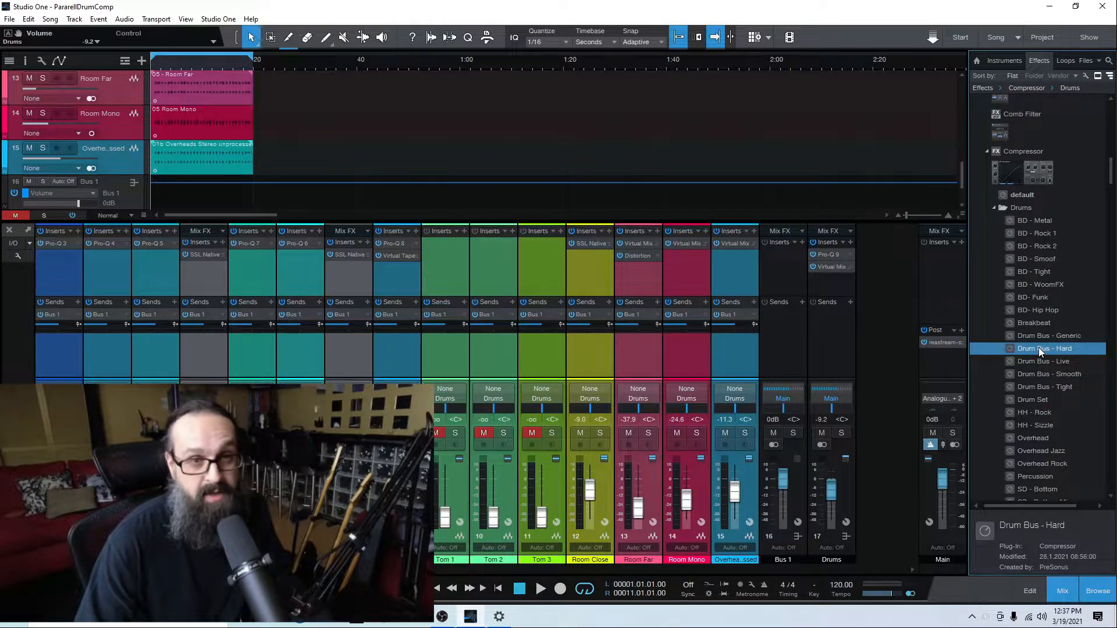
drag(1038, 347, 792, 271)
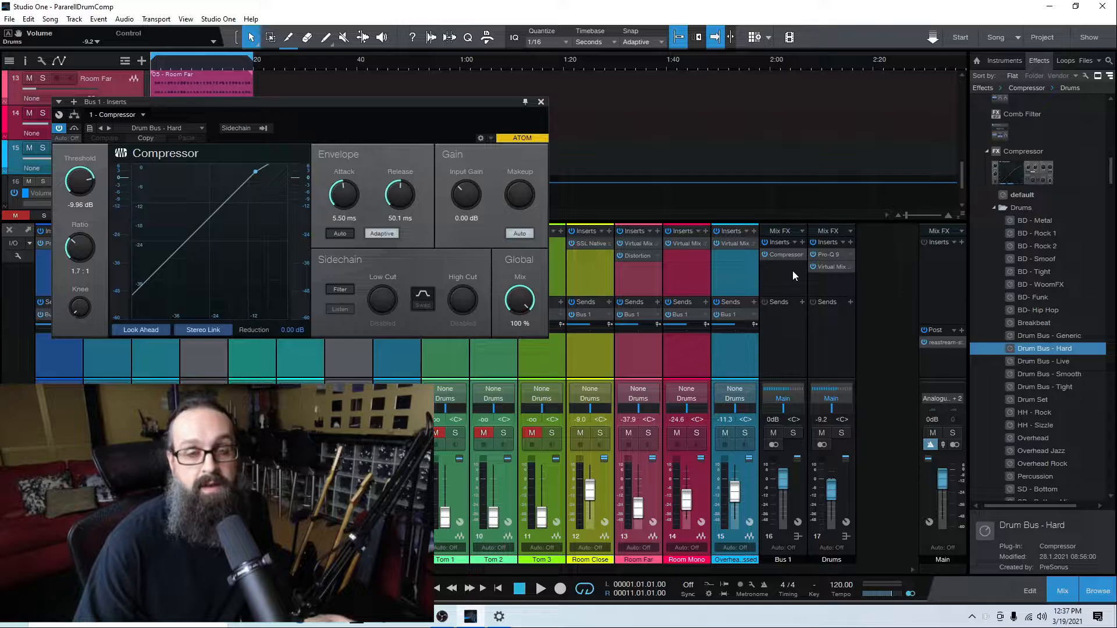
drag(76, 260, 102, 5)
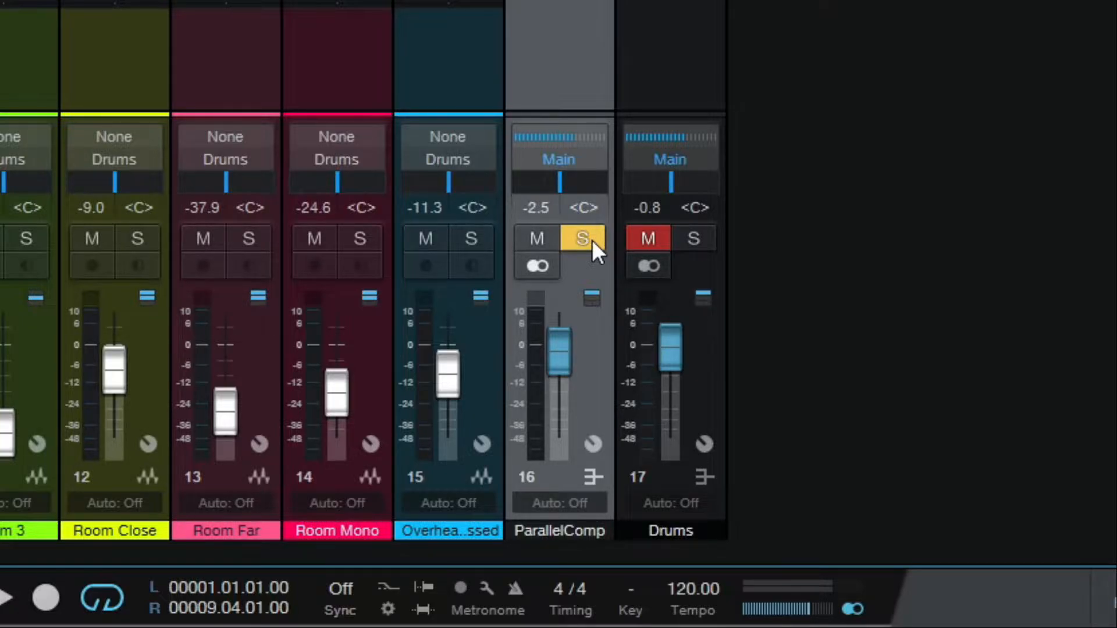
Play back the soloed ParallelComp bus to hear the compressed drums alone
key(space)
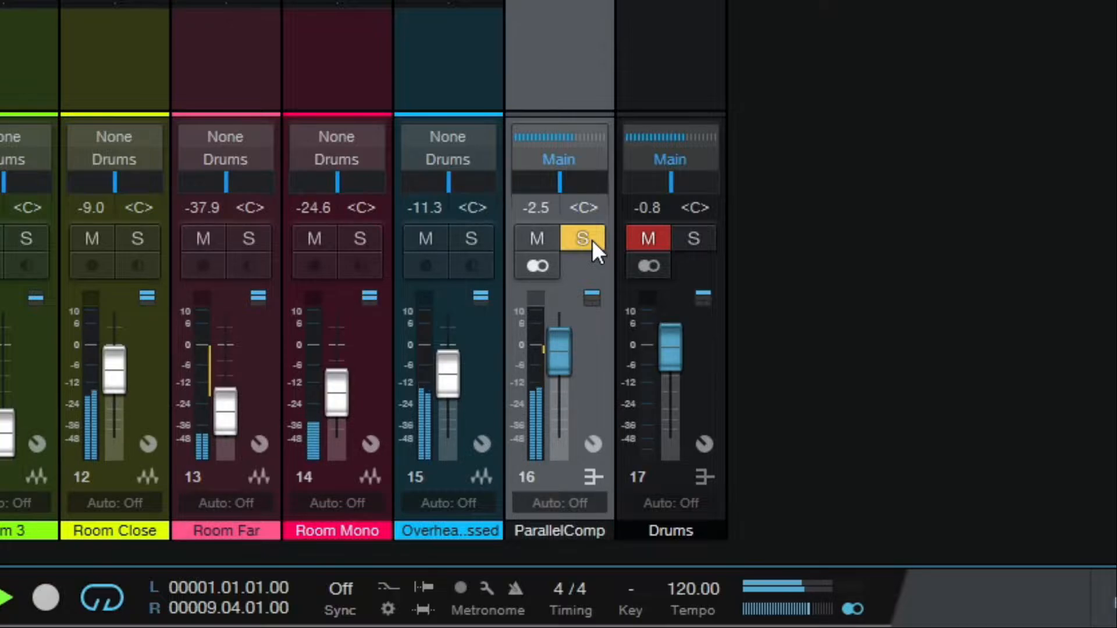
key(space)
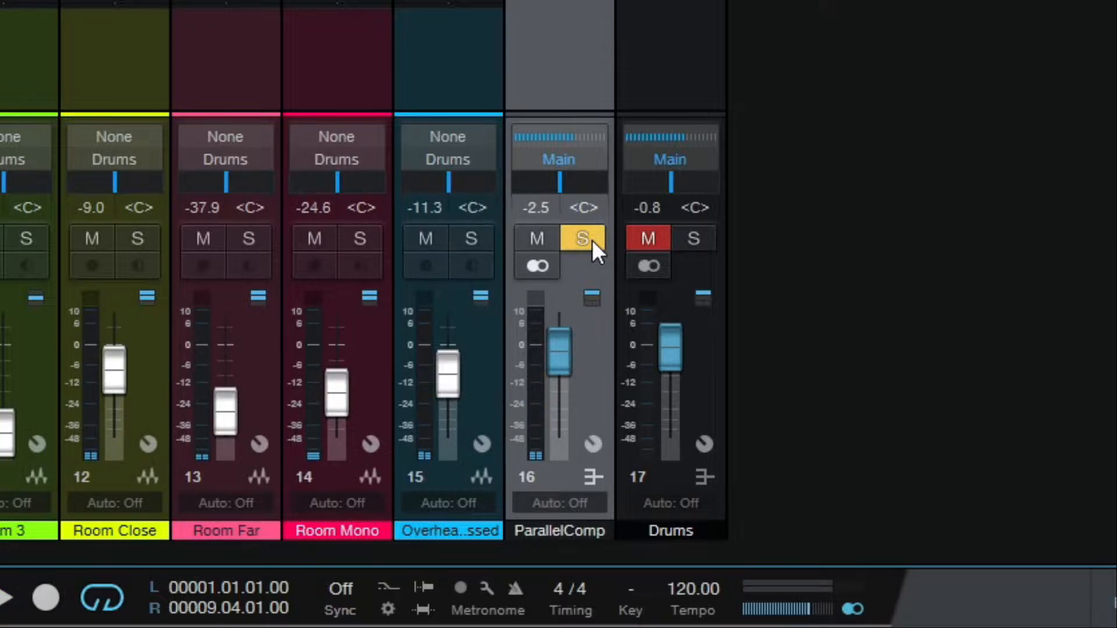
Unsolo the ParallelComp bus, pull its fader fully down, and blend it in to -5.4 dB during playback
click(591, 240)
drag(559, 348, 544, 595)
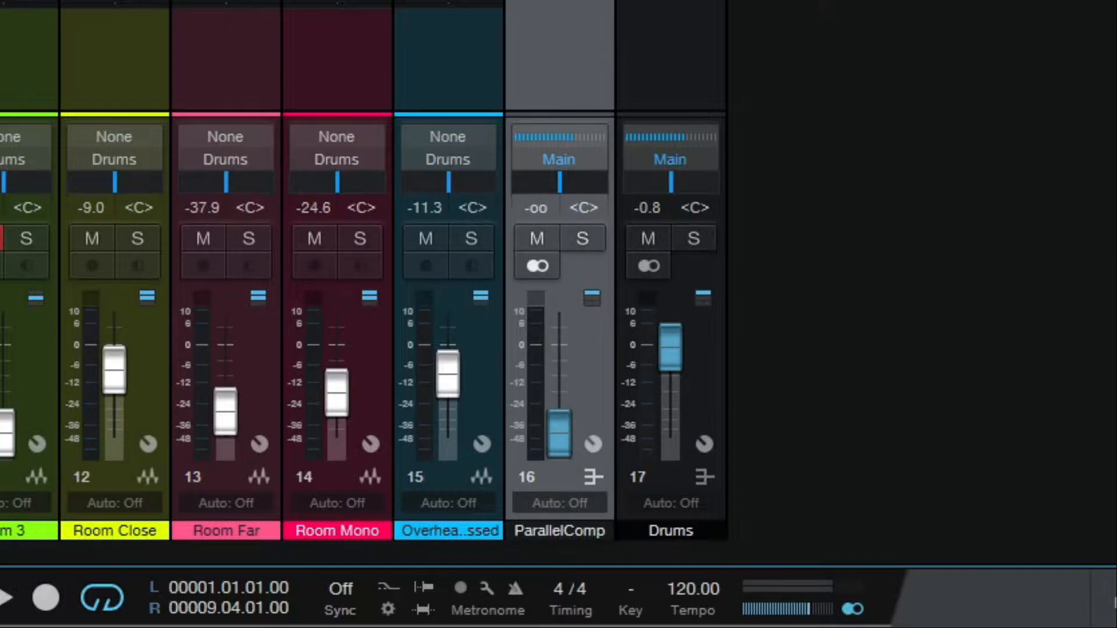
key(space)
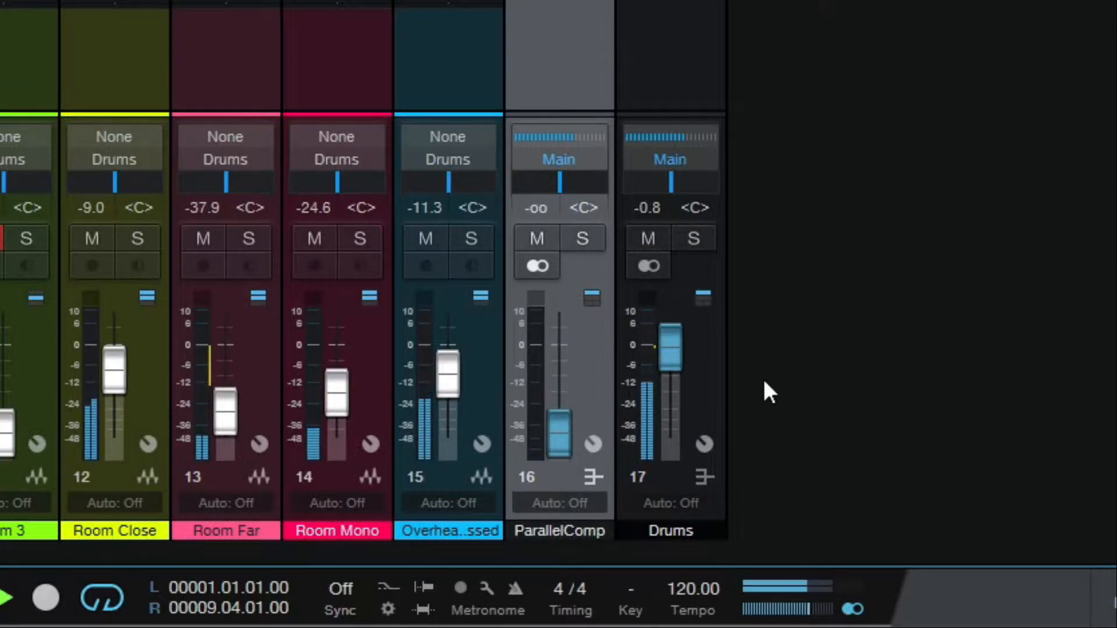
drag(561, 429, 564, 356)
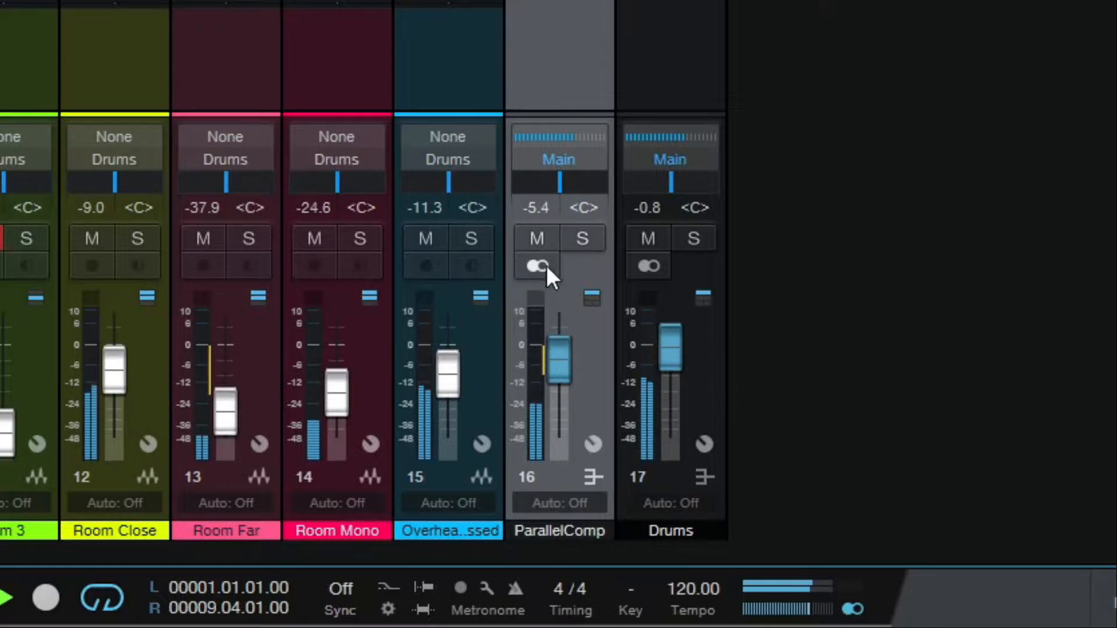
Compare the drum mix with and without parallel compression by toggling the ParallelComp bus mute
click(547, 235)
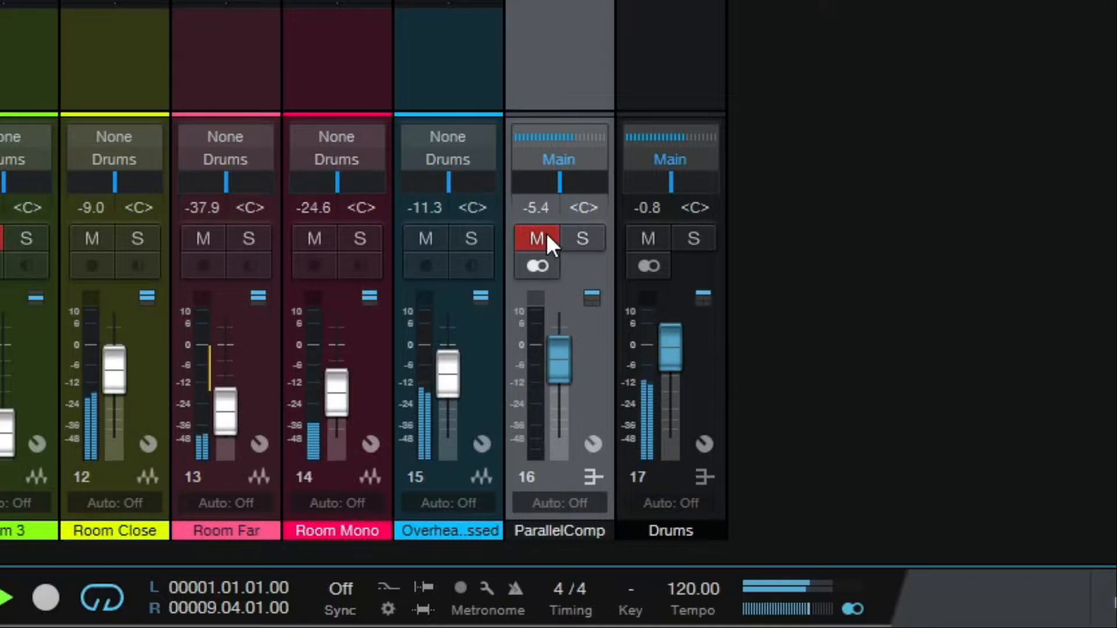
click(547, 235)
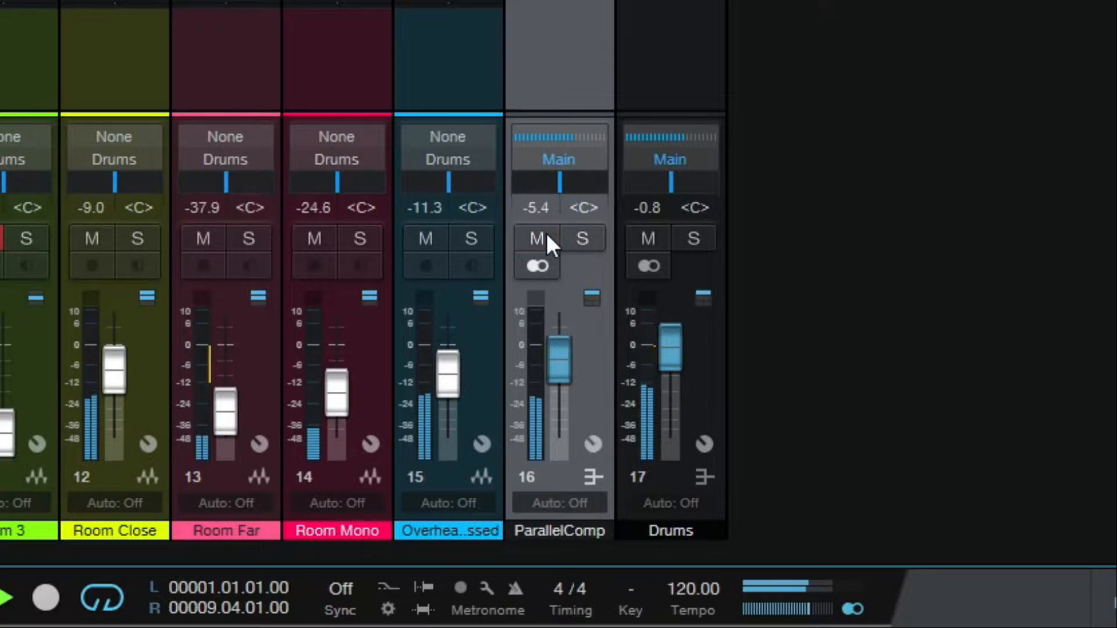
click(547, 235)
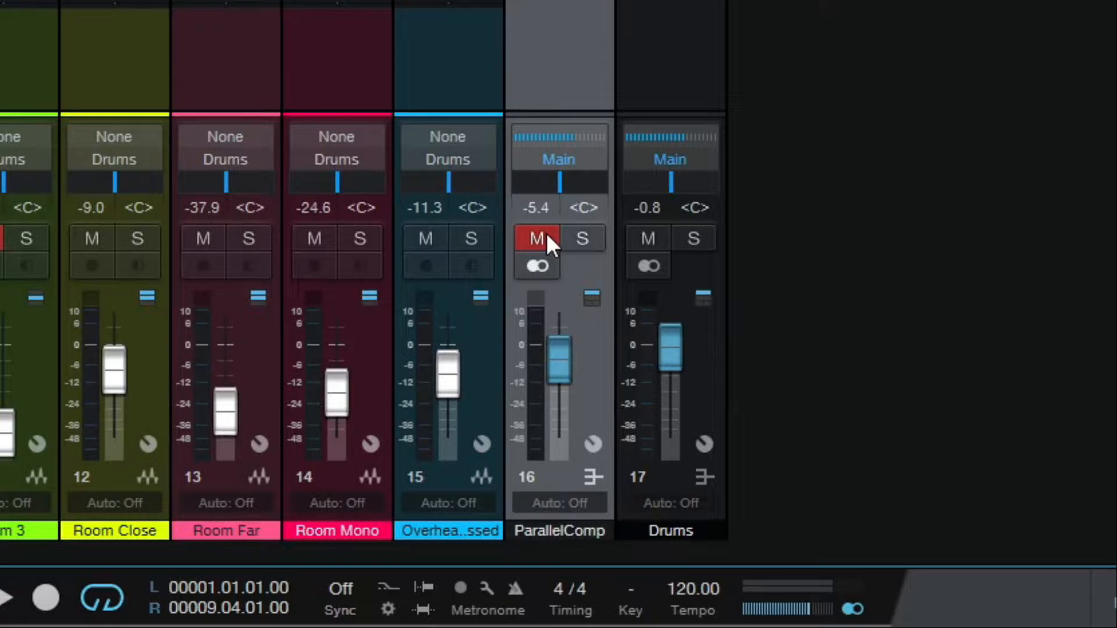
key(space)
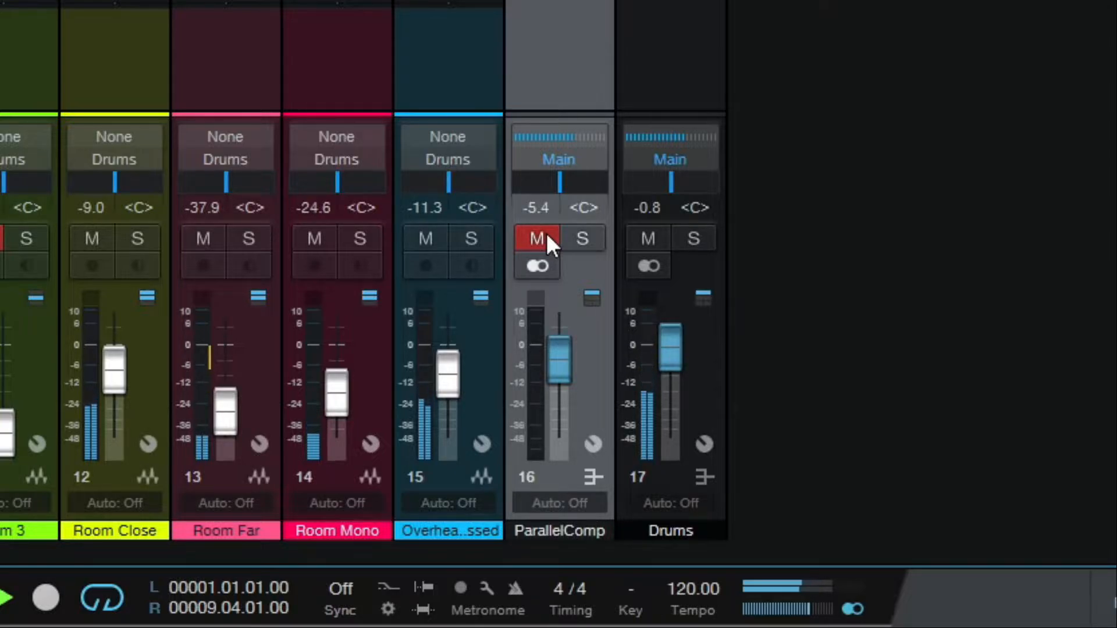
key(space)
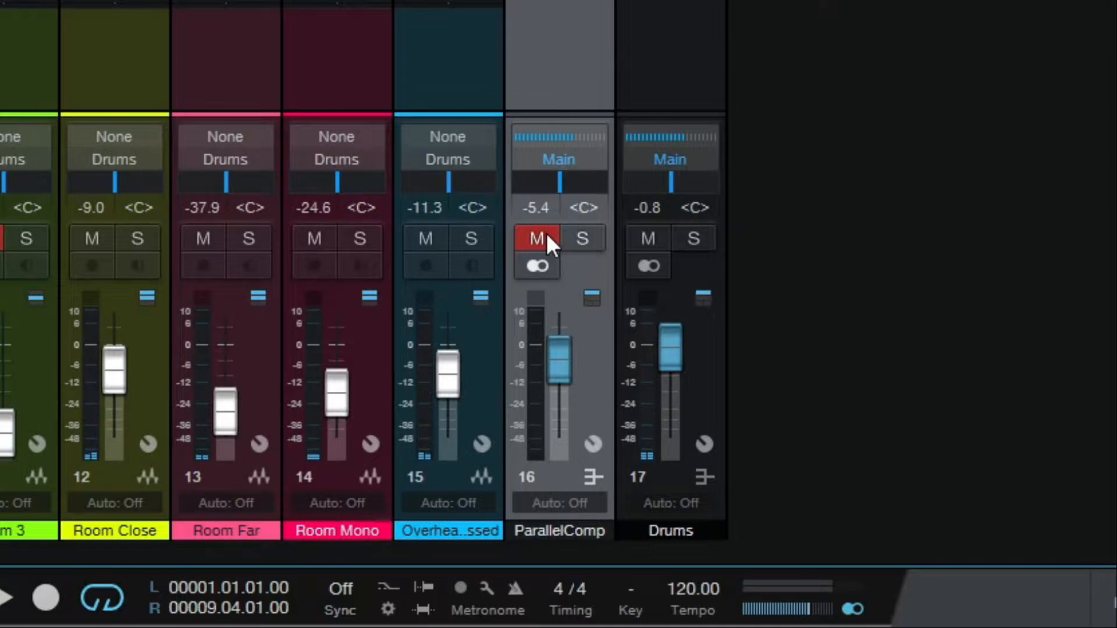
Lower the ParallelComp bus level to -5.8 dB while the drums play
key(space)
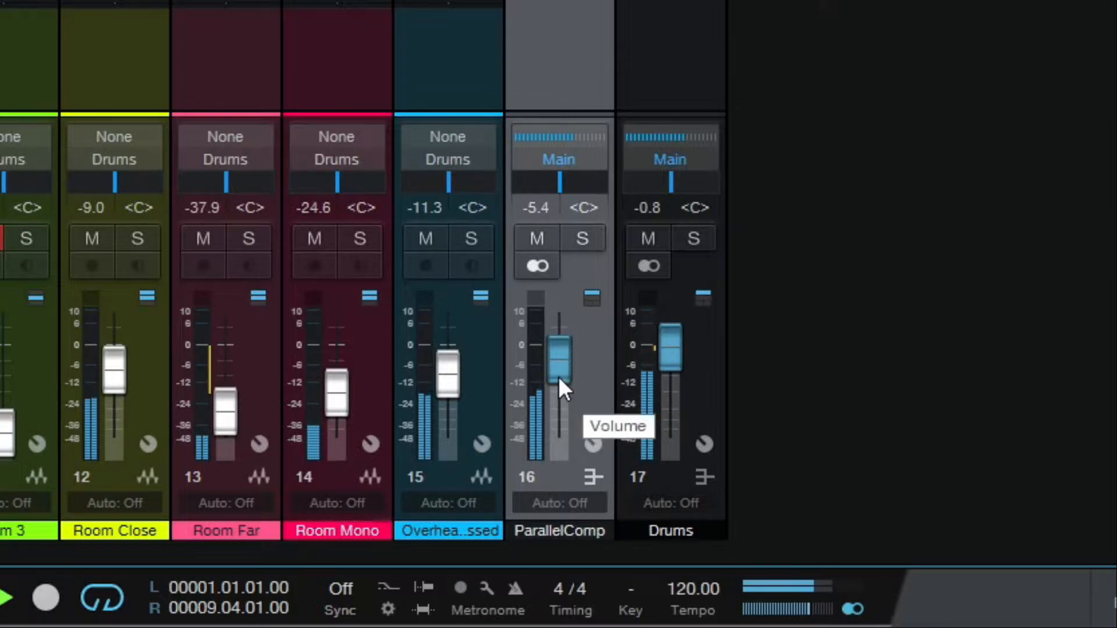
scroll(559, 368, down, 2)
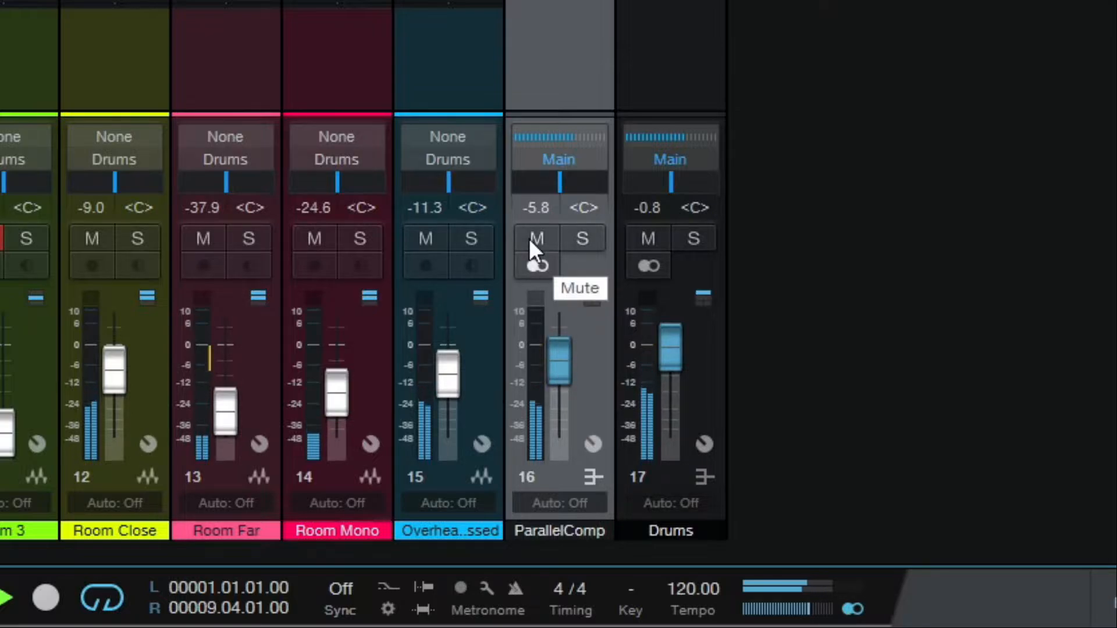
key(space)
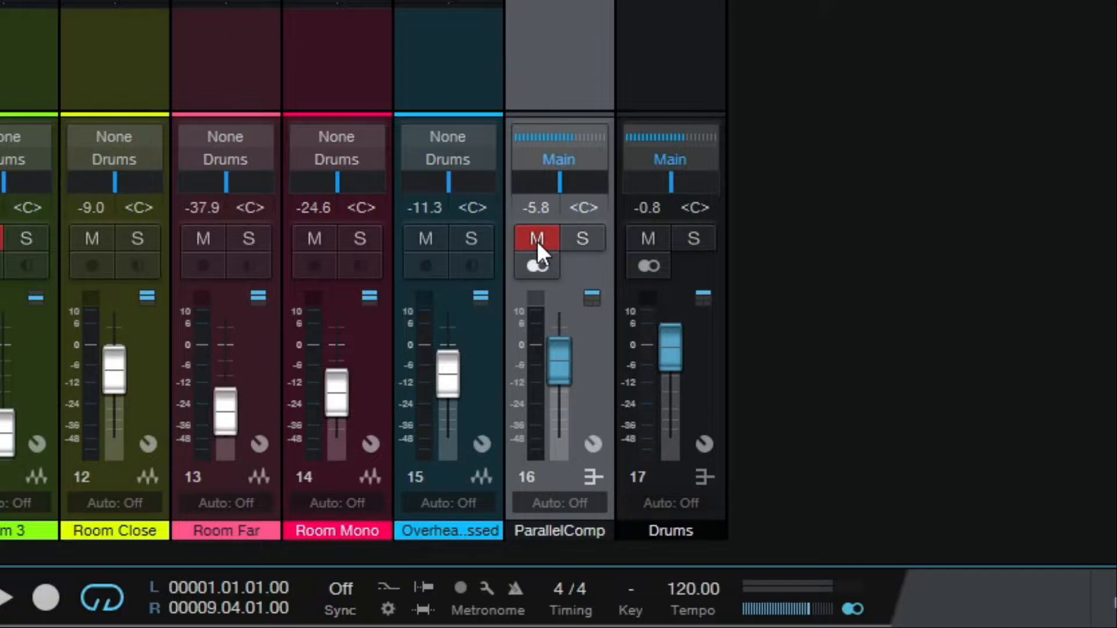
Replay the drums while repeatedly muting and unmuting ParallelComp to judge the new blend level
key(space)
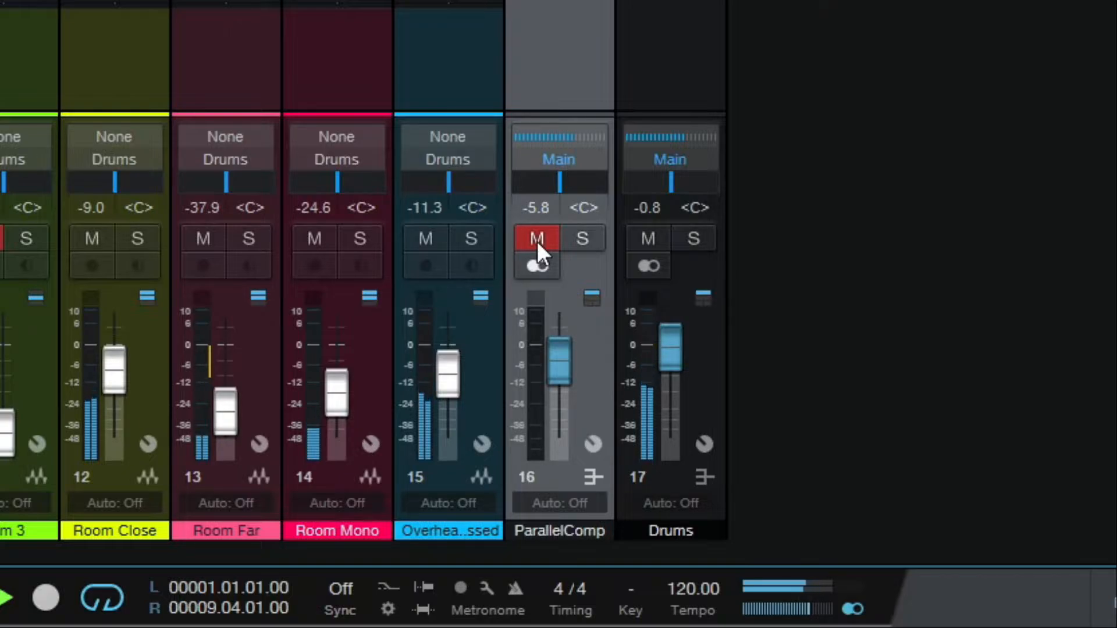
click(536, 239)
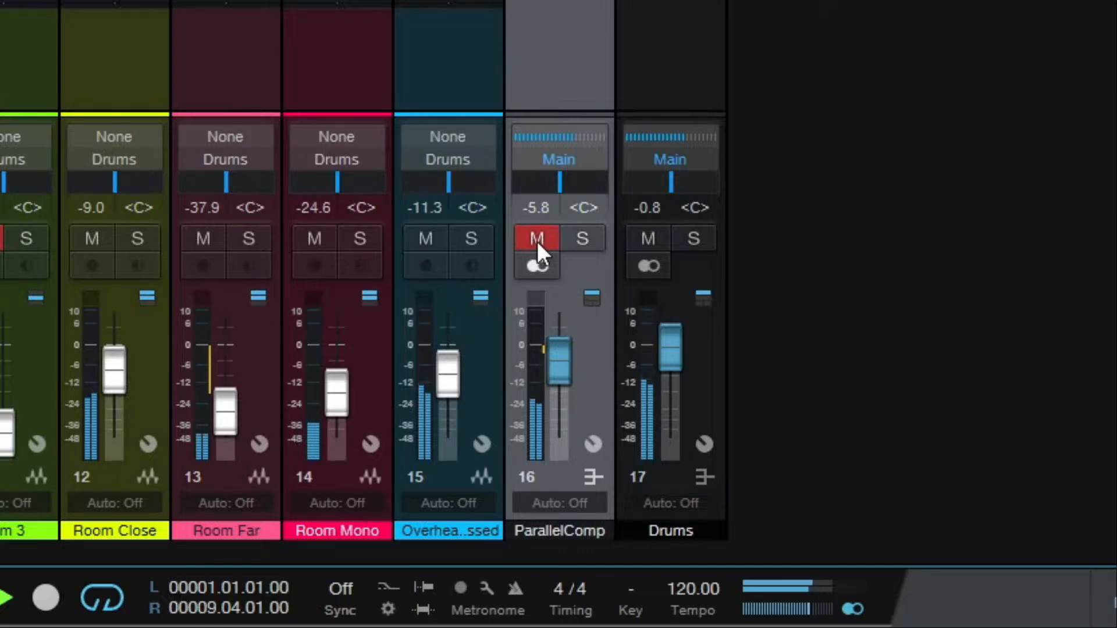
click(537, 240)
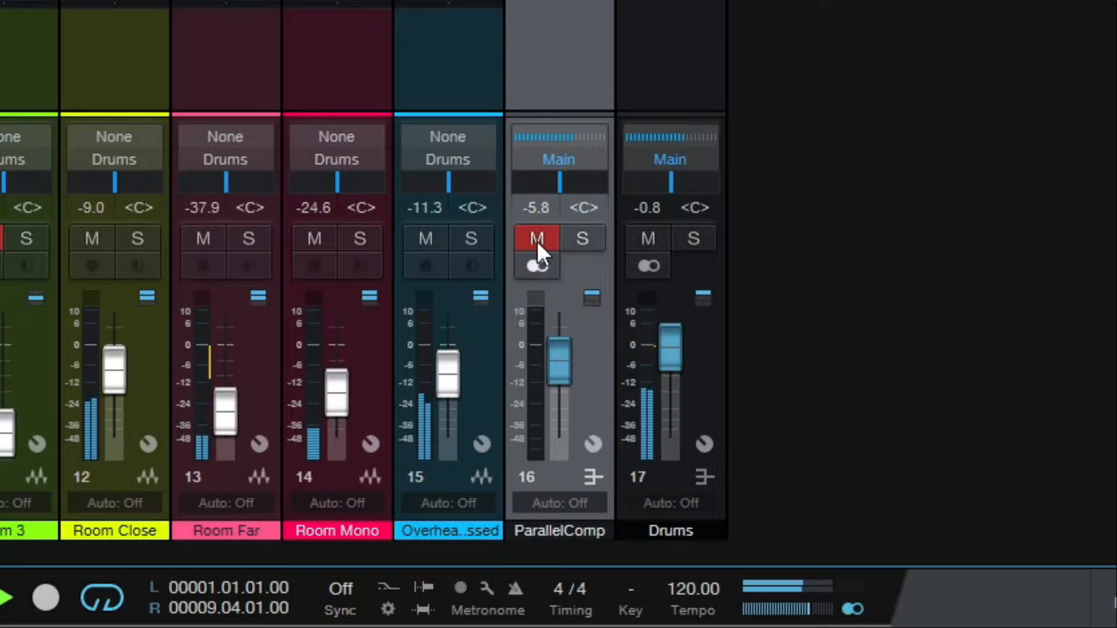
click(536, 239)
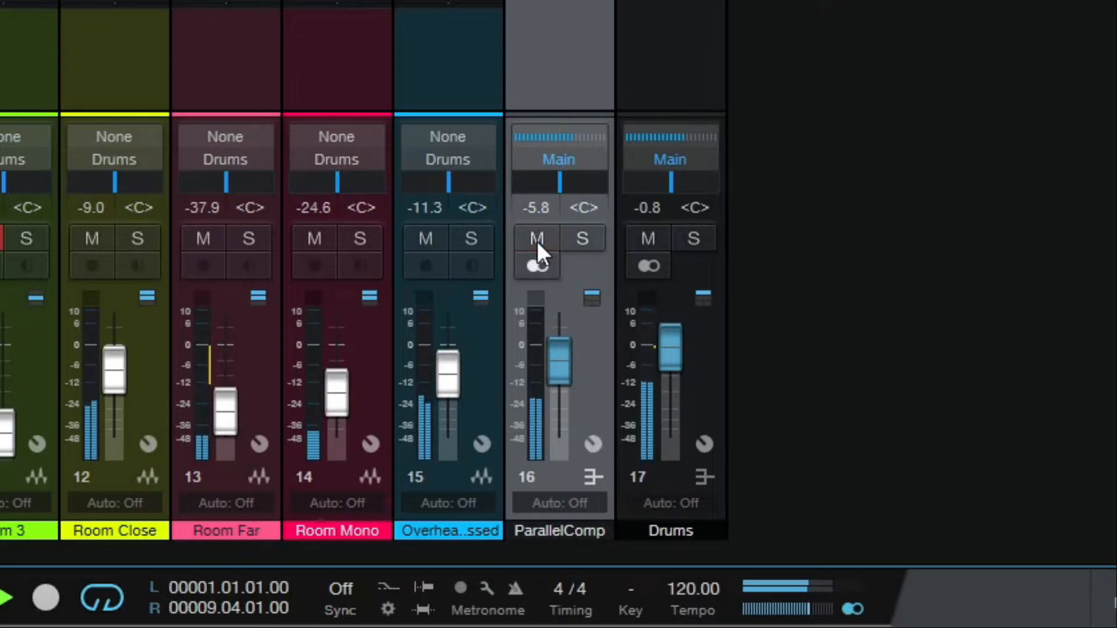
click(537, 240)
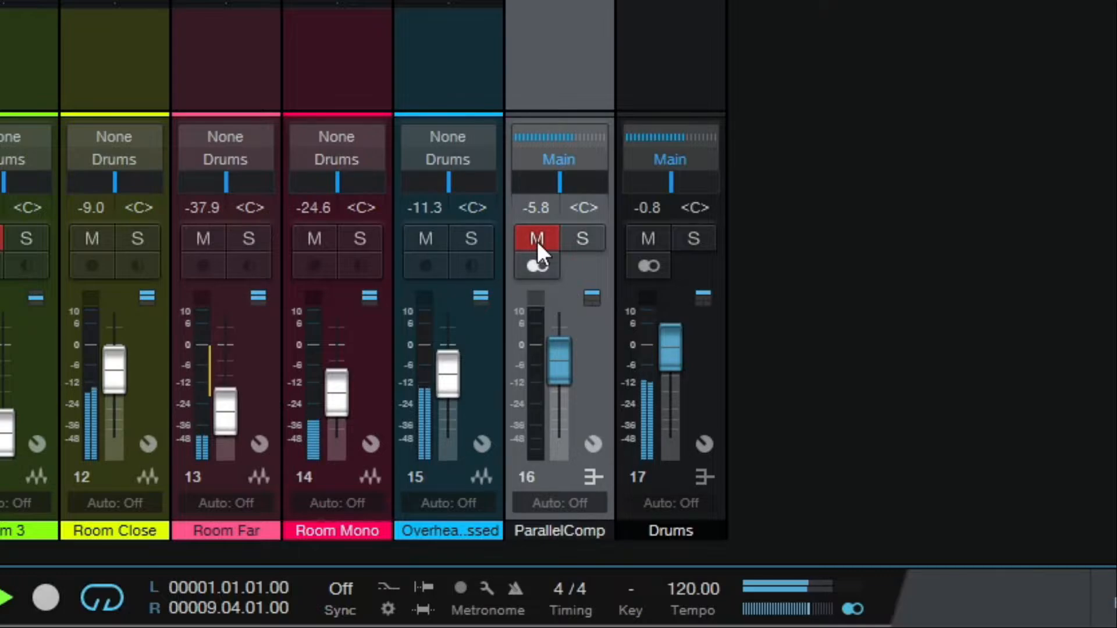
click(537, 240)
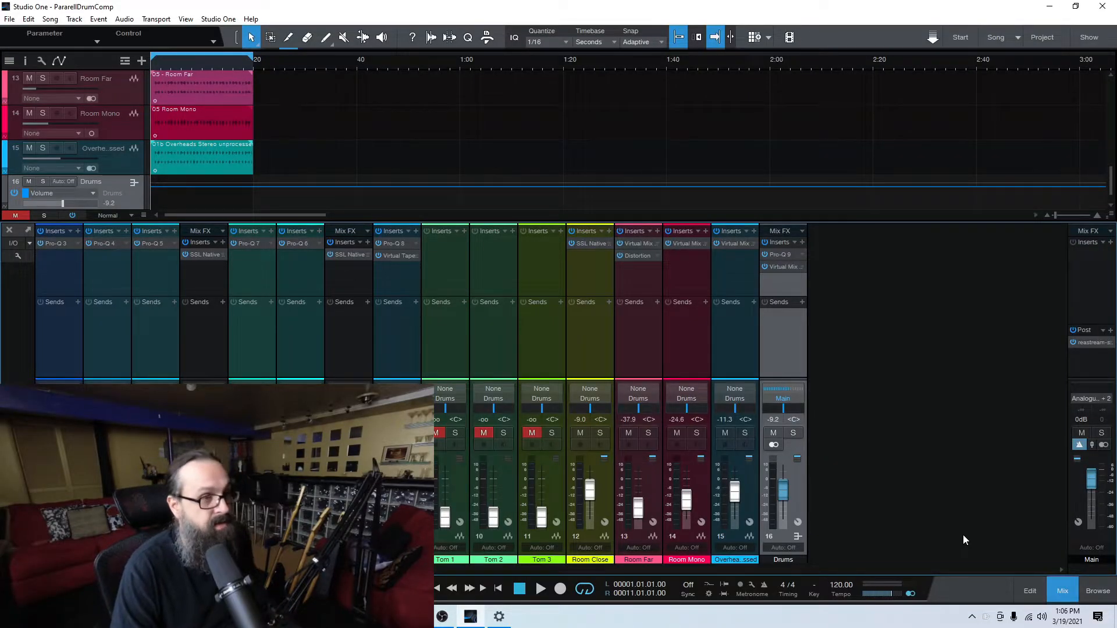
Insert a Splitter on the Drums bus after the Virtual Mix Rack and open its routing
key(F5)
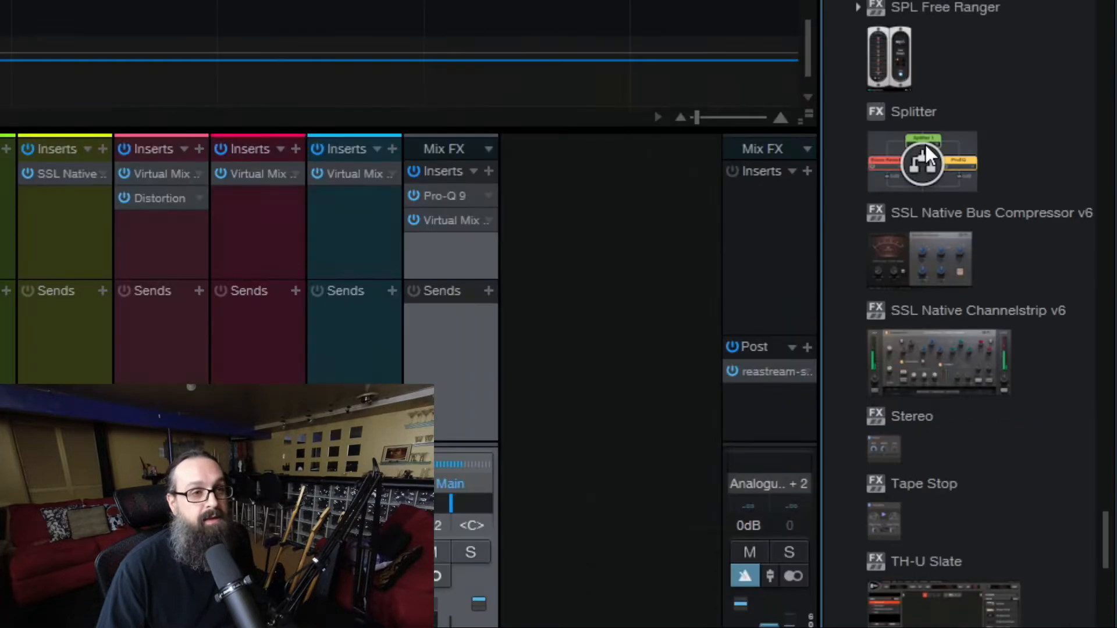
drag(704, 268, 432, 247)
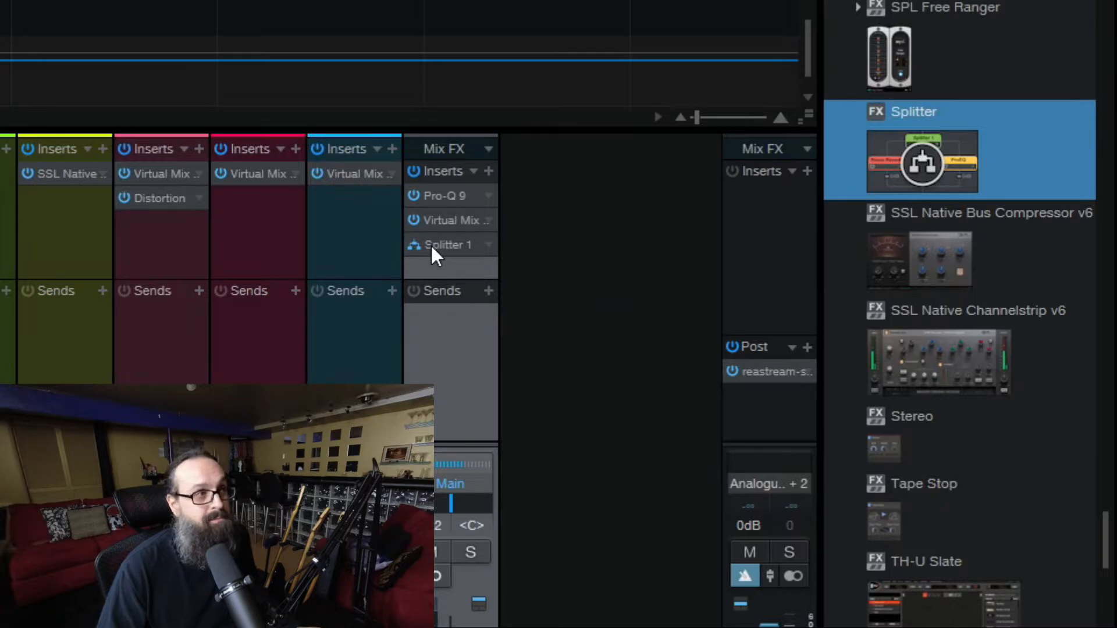
drag(431, 247, 456, 261)
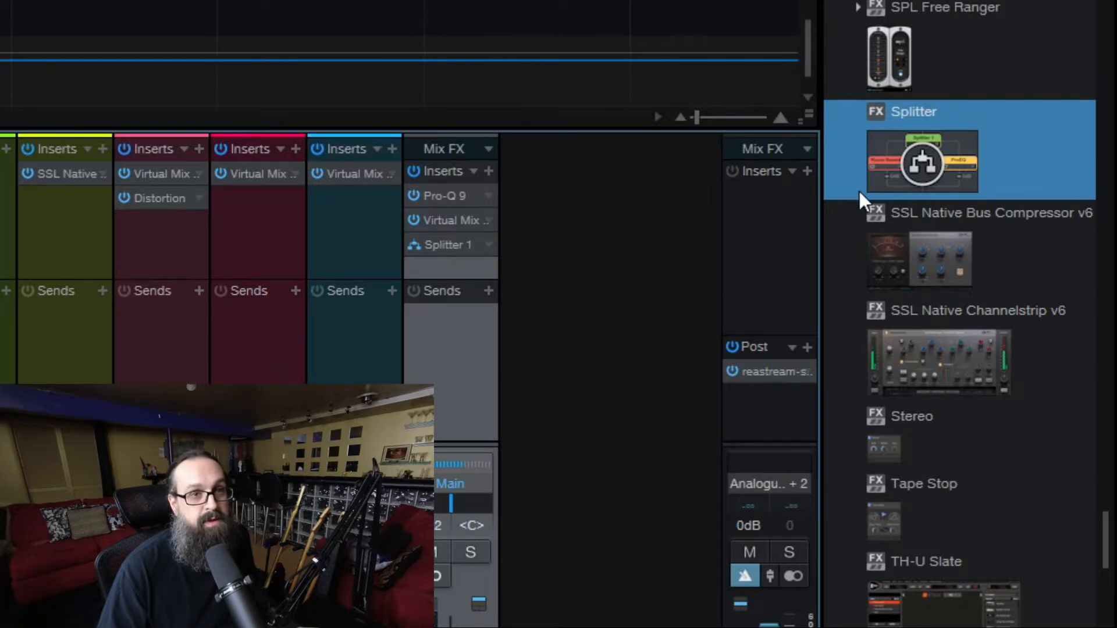
Find the Compressor among the effects and add it to the second branch of Splitter 1
scroll(905, 191, up, 1)
scroll(1010, 254, up, 3)
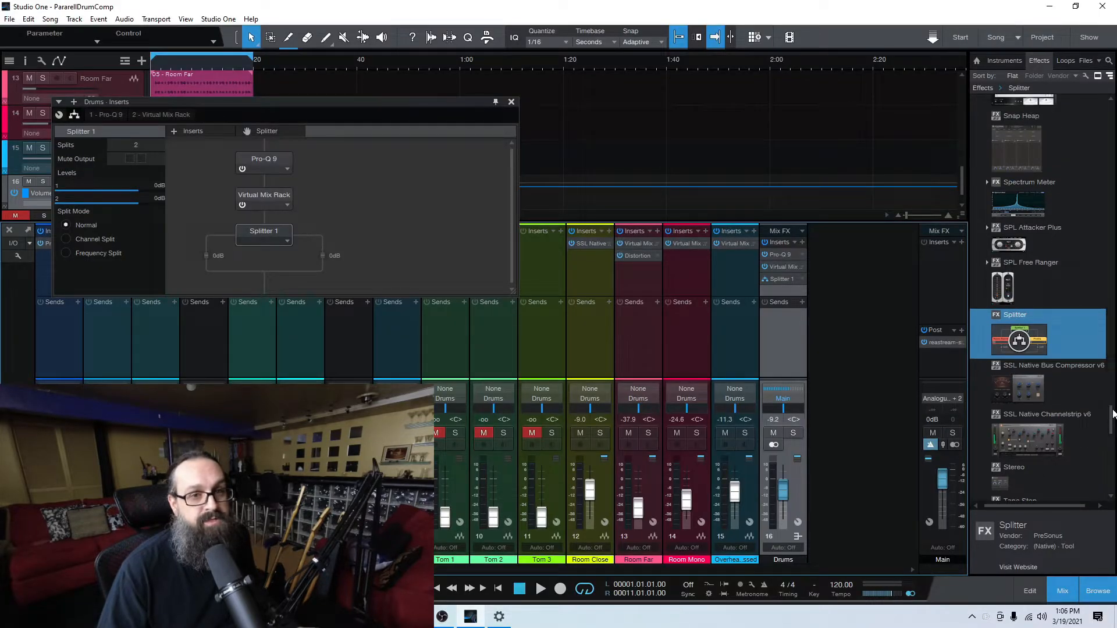
drag(1111, 418, 1112, 173)
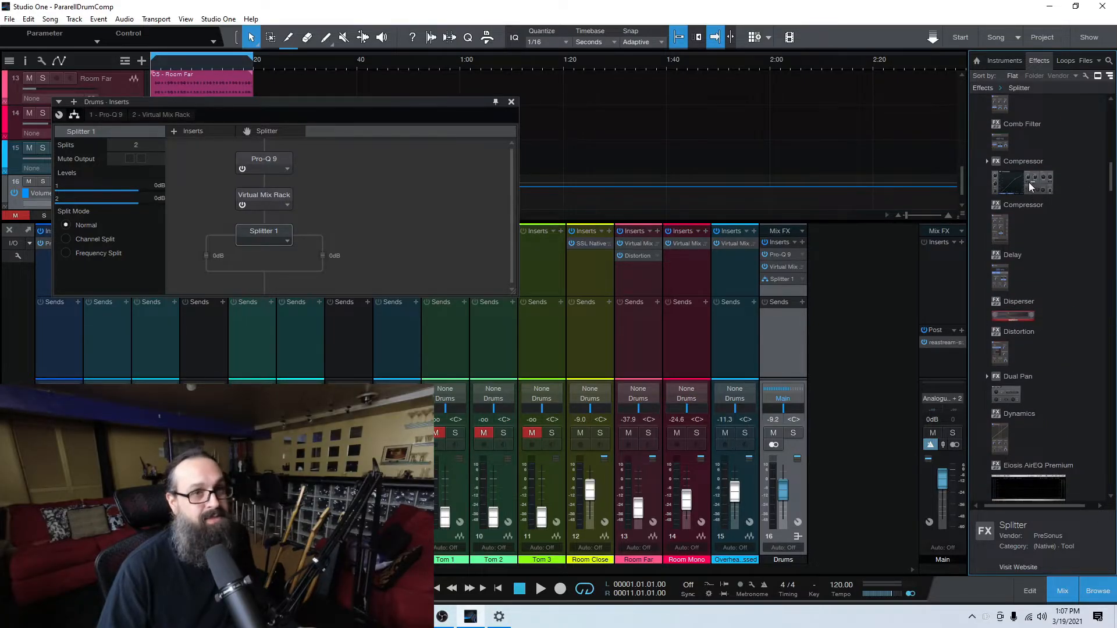
drag(1017, 182, 335, 251)
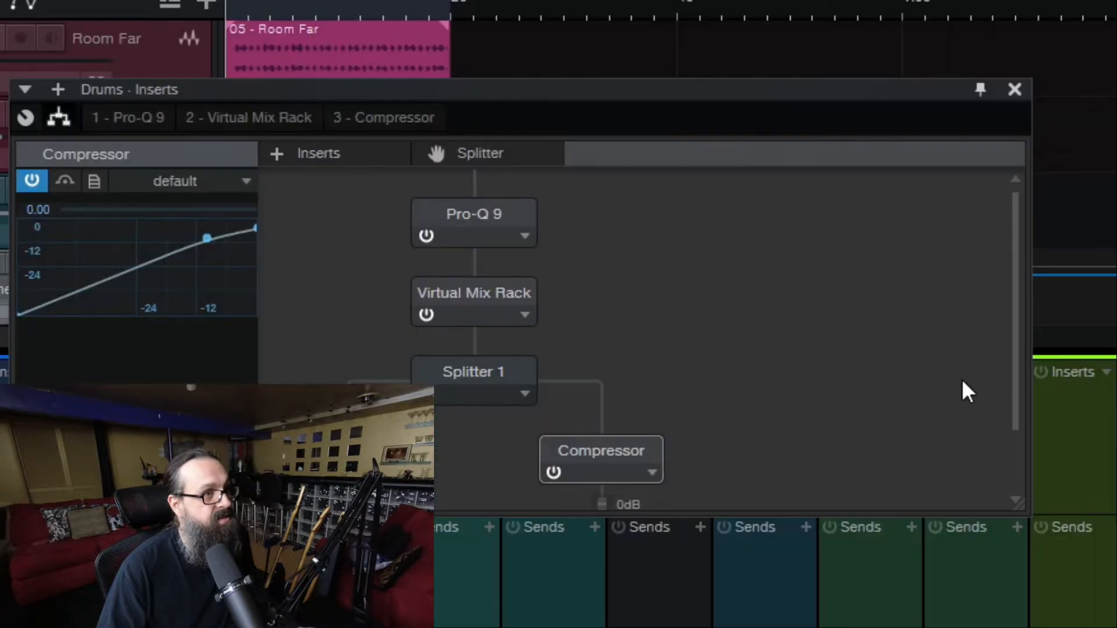
Open the Compressor in Splitter 1's second branch for editing and adjust its compression
drag(1016, 307, 1015, 358)
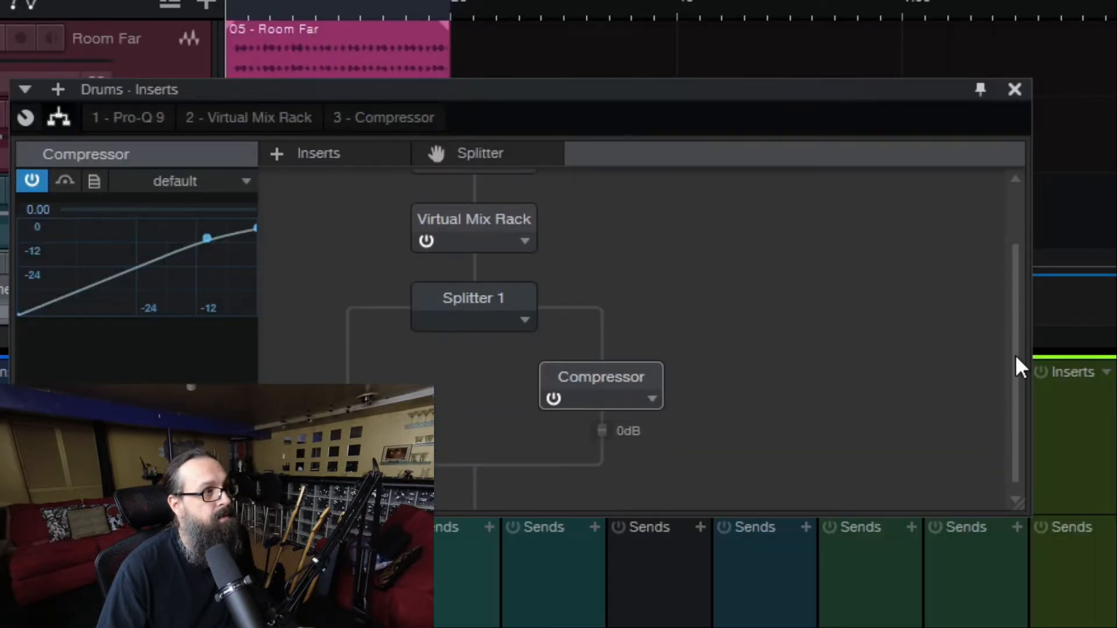
click(654, 393)
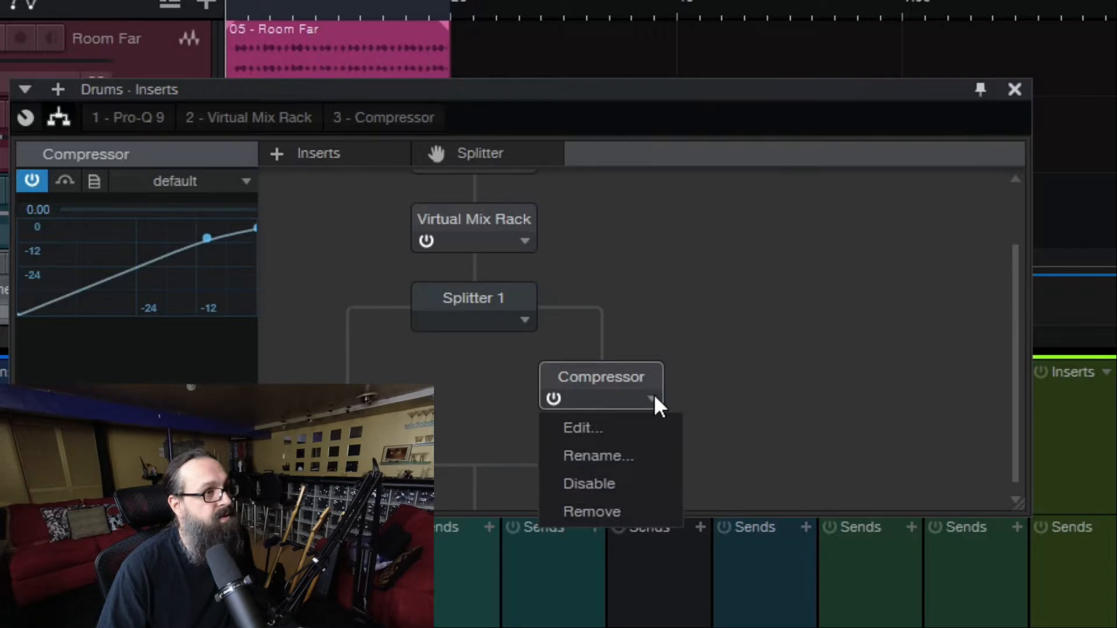
click(632, 422)
drag(89, 250, 127, 164)
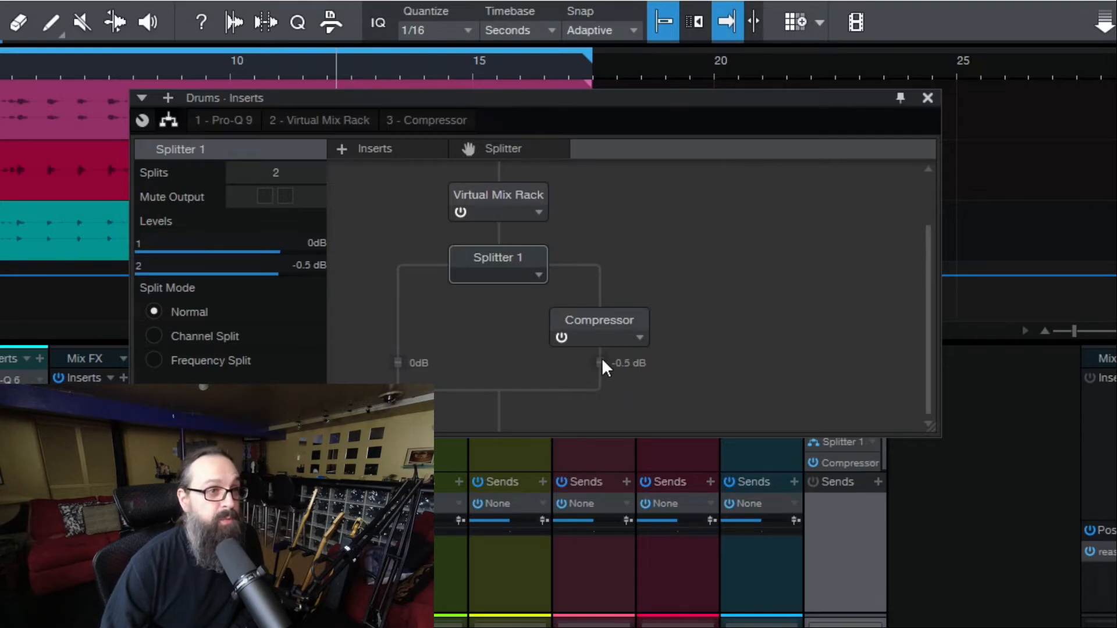
Set the output level of Splitter 1's compressed second branch to -2.6 dB
click(600, 364)
drag(599, 399, 599, 482)
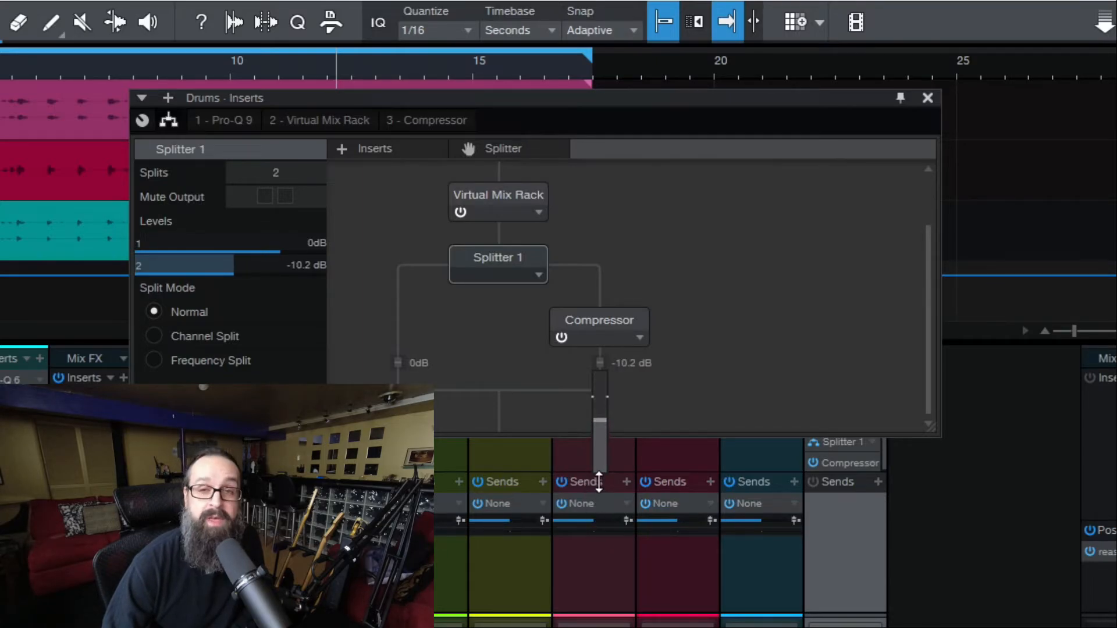
drag(599, 481, 599, 407)
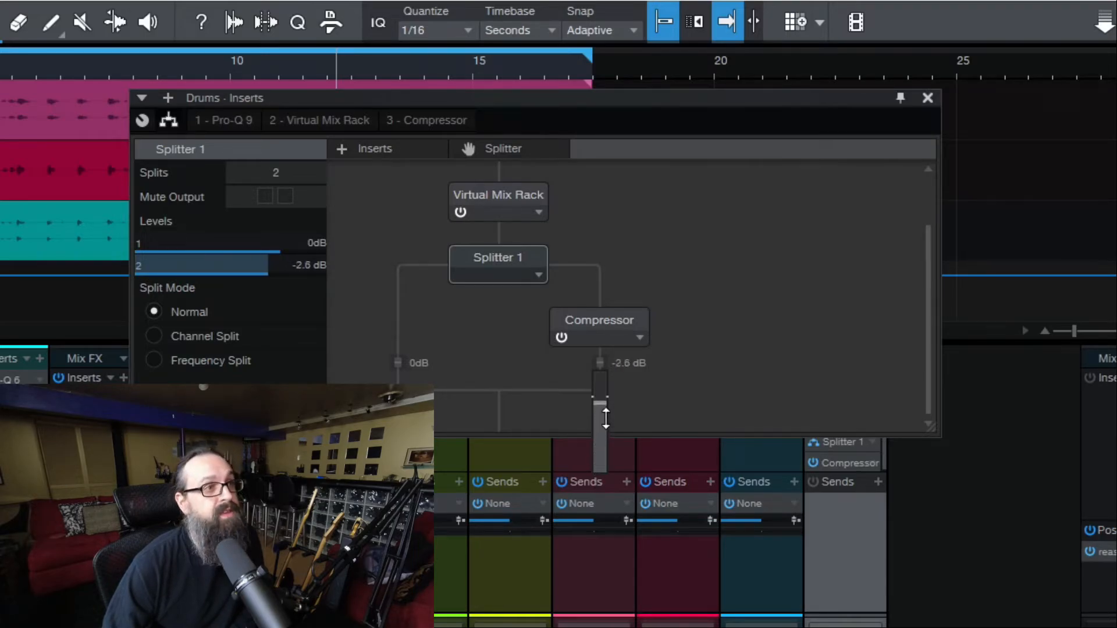